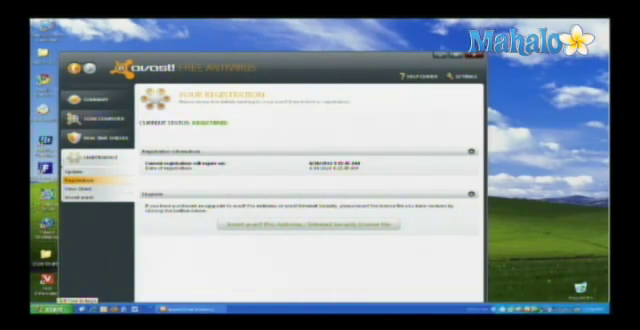
Open the Windows program list over avast!'s Registered status page.
click(48, 309)
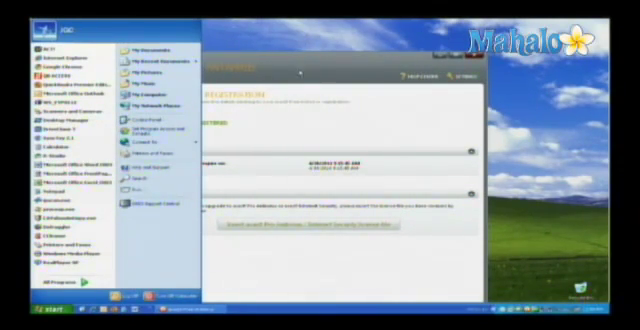
Dismiss the Start menu so avast!'s registration page is fully visible again.
click(302, 63)
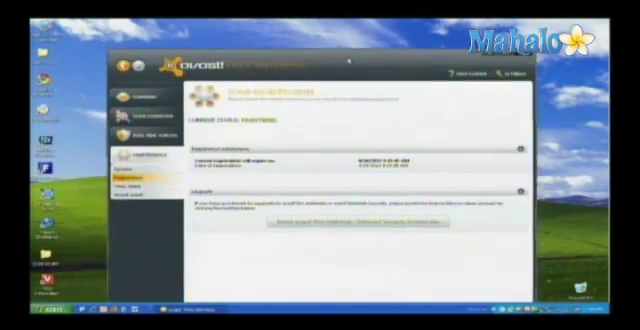